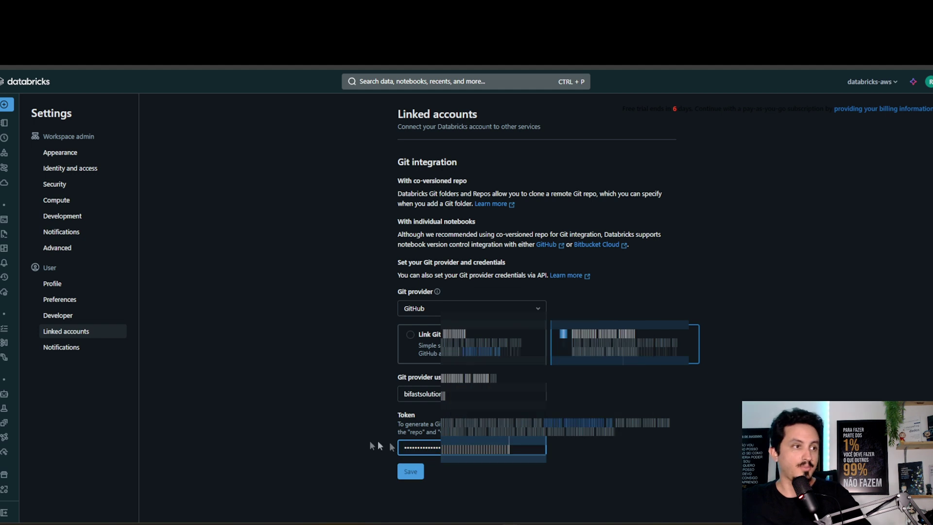
Step: Save the GitHub personal access token credentials for the Git integration, dismissing the browser's password offer and the notification
left_click(403, 474)
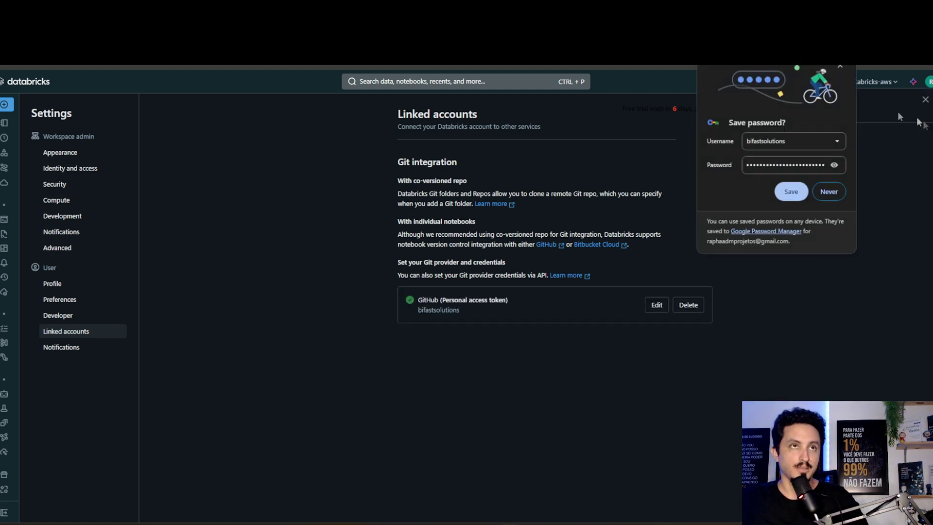
left_click(839, 65)
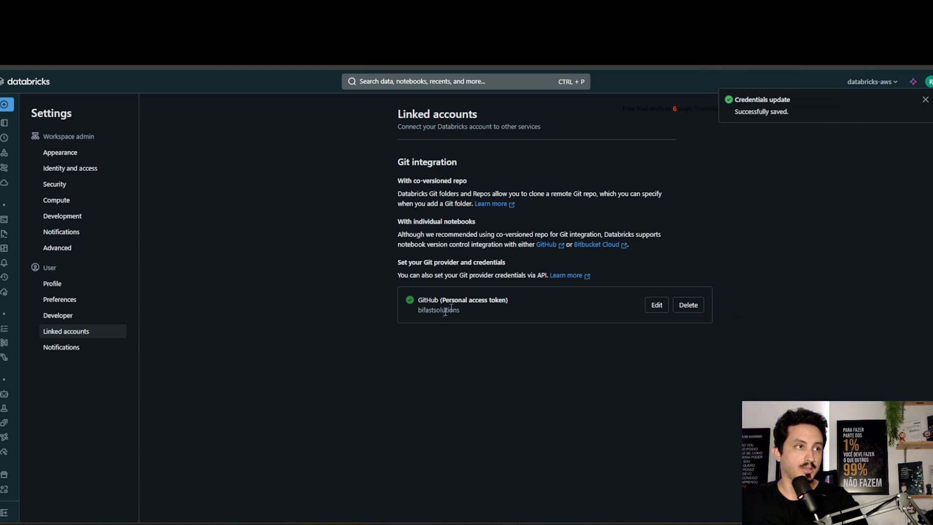
left_click(925, 100)
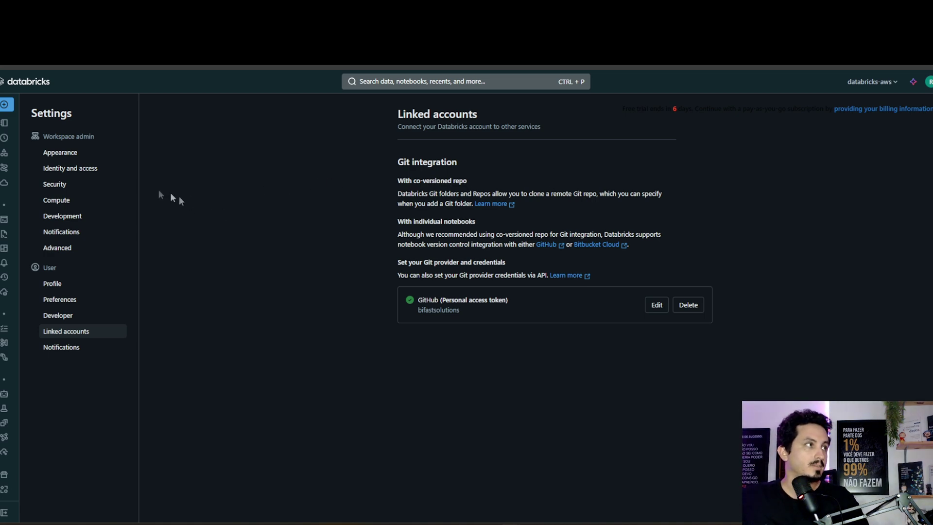
Step: Open the Repos folder in the workspace and start creating a Git folder
left_click(11, 125)
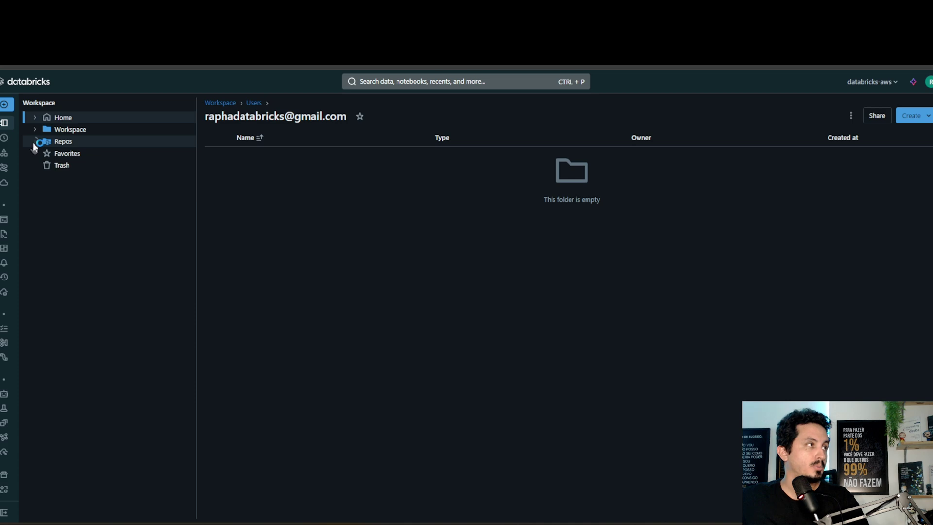
left_click(51, 146)
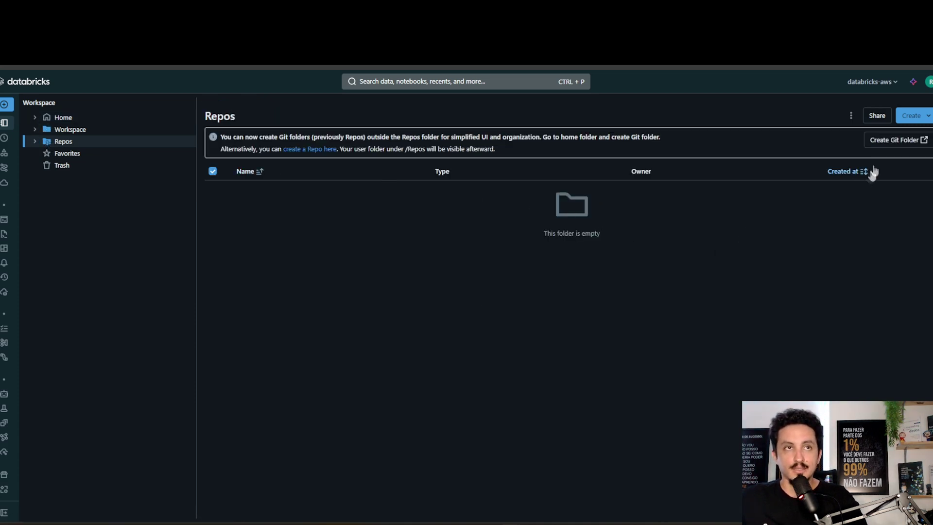
left_click(881, 141)
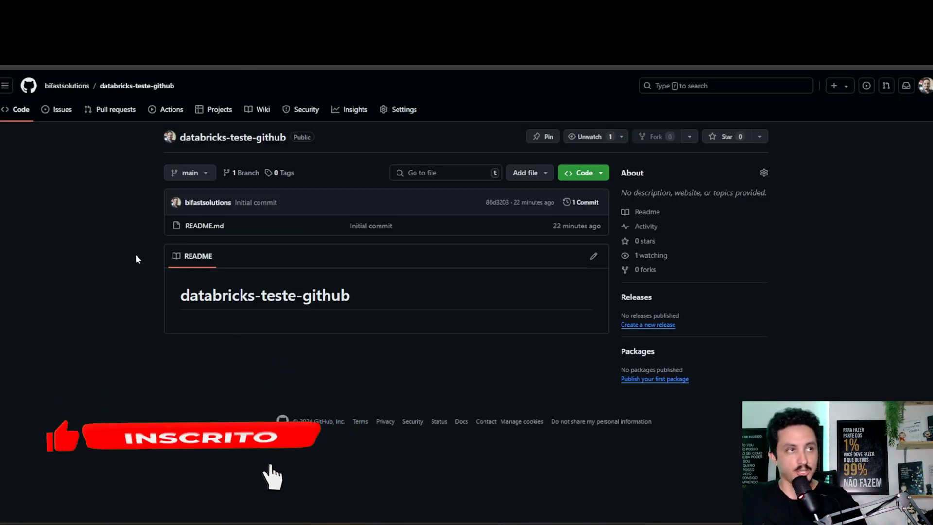
Step: Copy the HTTPS clone URL of the databricks-teste-github repository on GitHub and create the Databricks Git folder from it
left_click(589, 179)
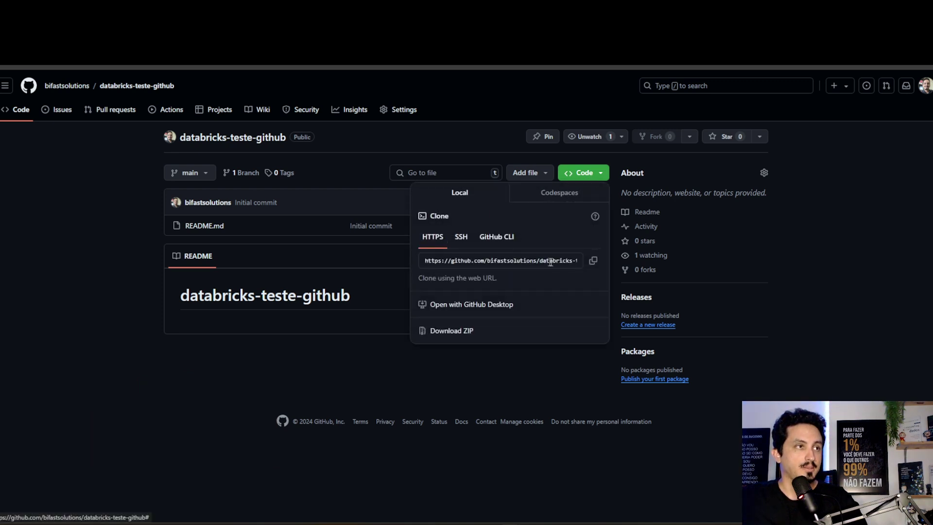
left_click(592, 263)
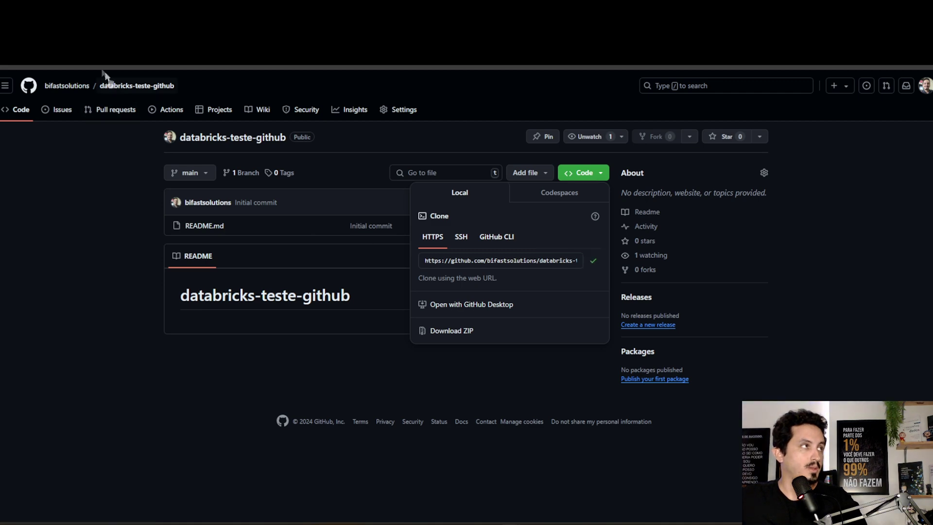
key("ctrl+Tab")
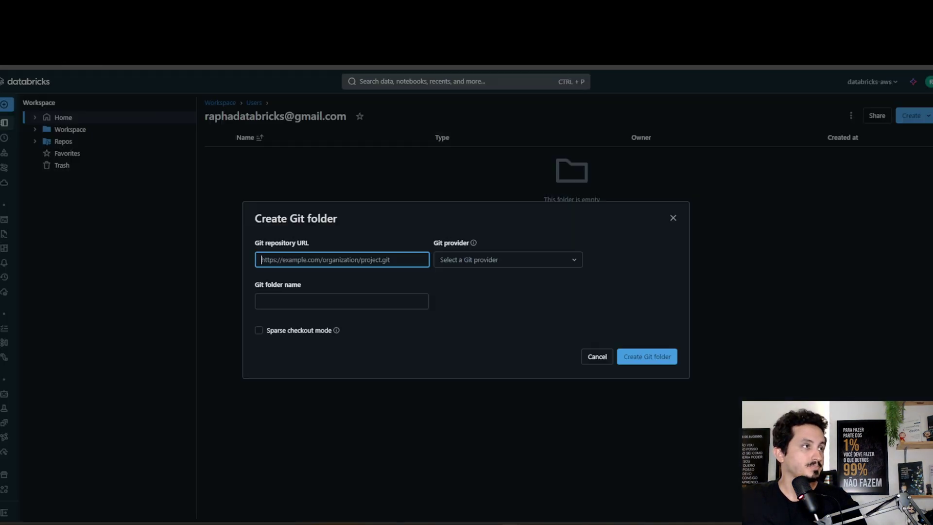
key("ctrl+v")
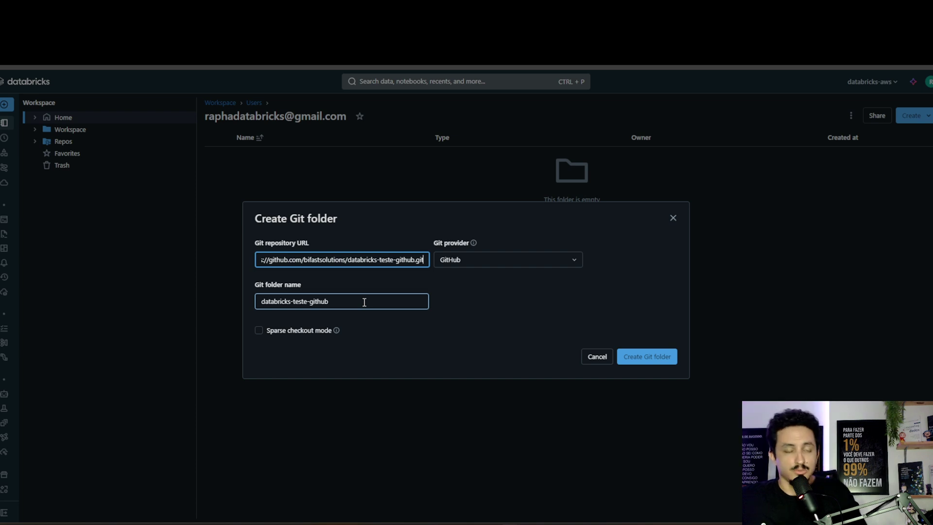
left_click(640, 356)
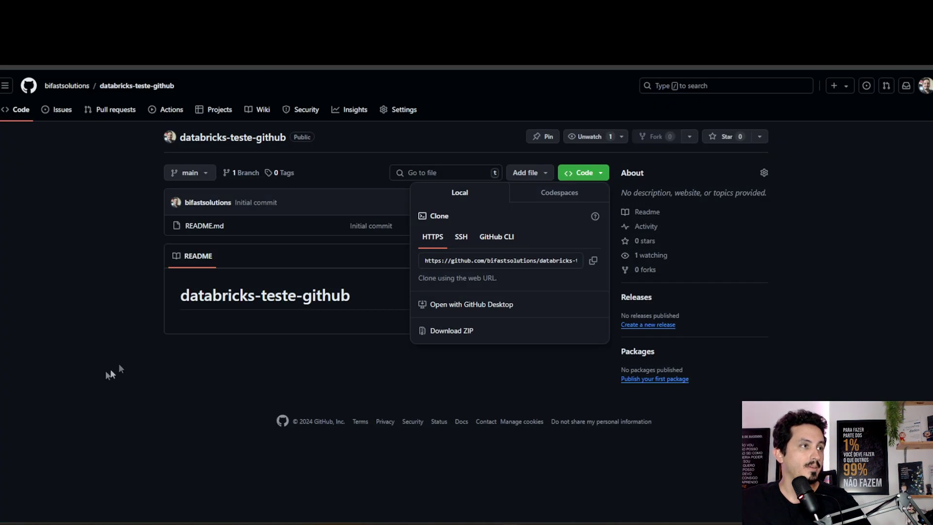
left_click(177, 276)
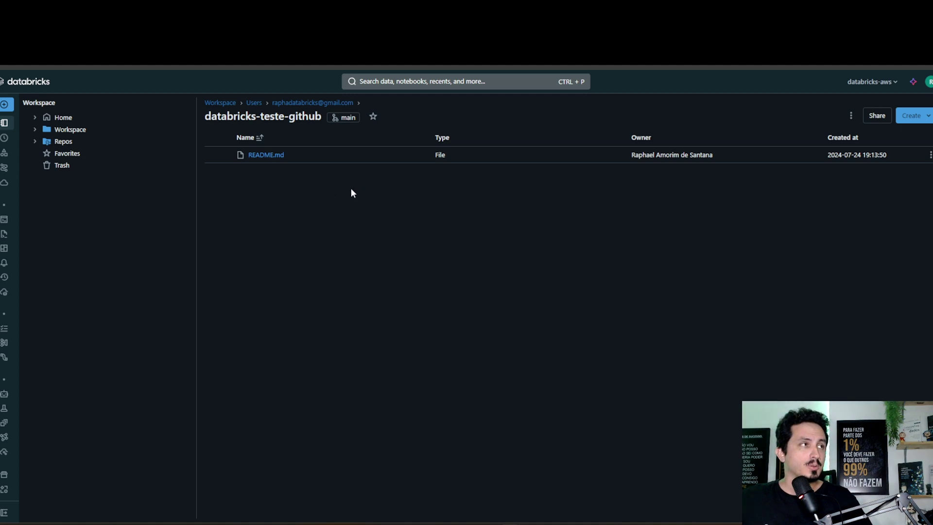
Step: Create a new notebook inside the databricks-teste-github folder
right_click(309, 181)
mouse_move(328, 228)
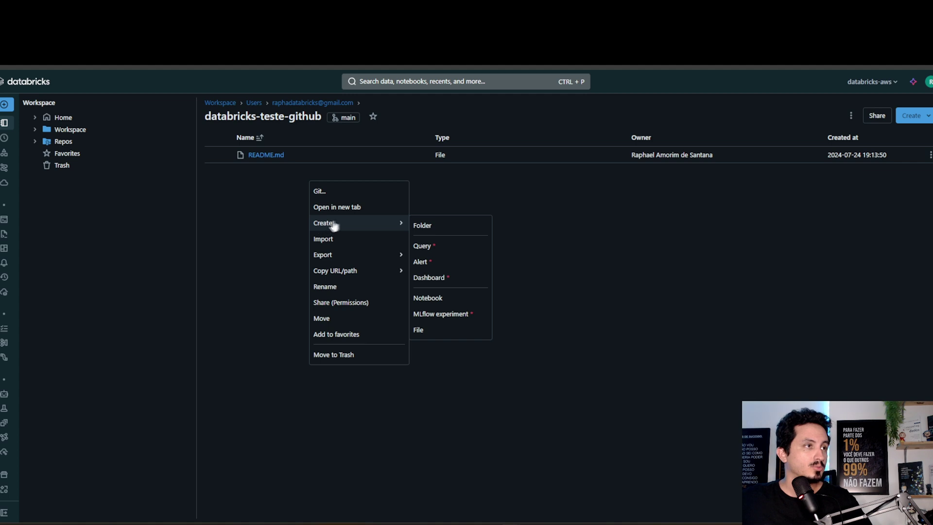
left_click(416, 298)
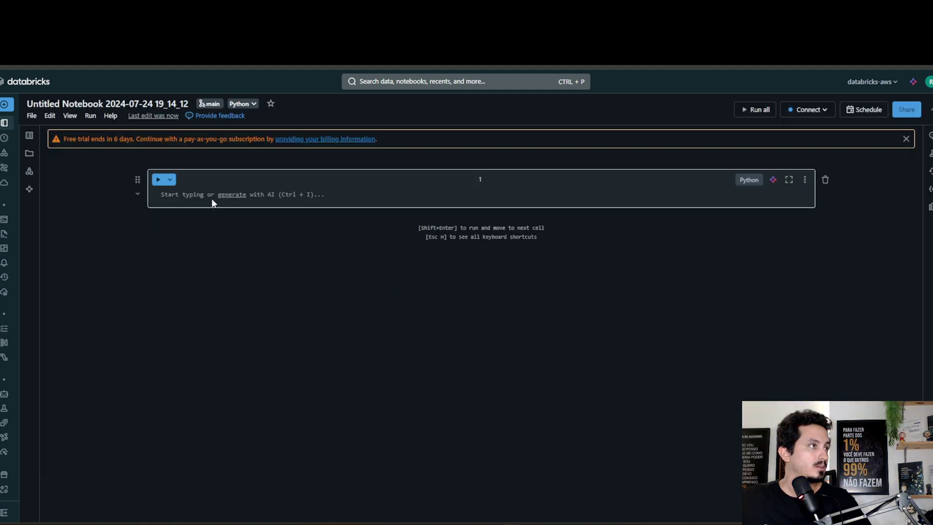
Step: Dismiss the free trial banner and enter "123 testando" in the notebook's first cell
left_click(906, 139)
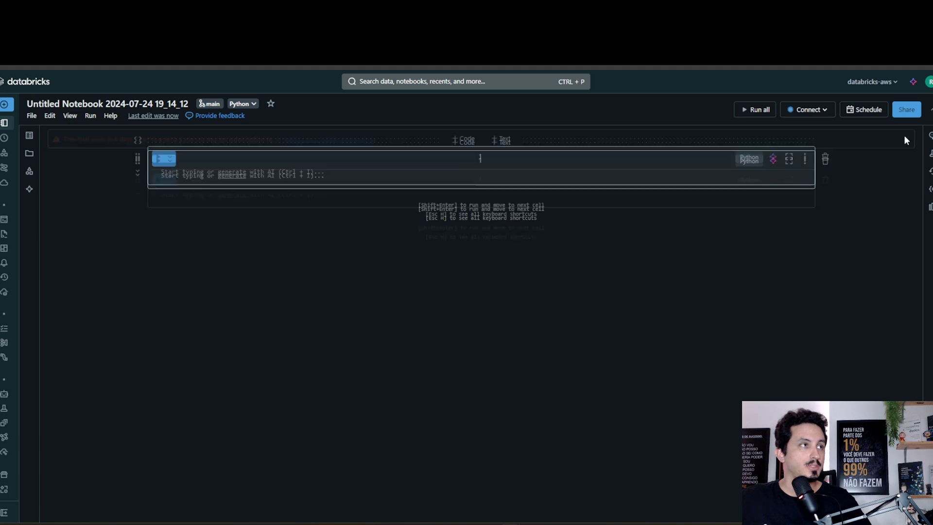
left_click(241, 178)
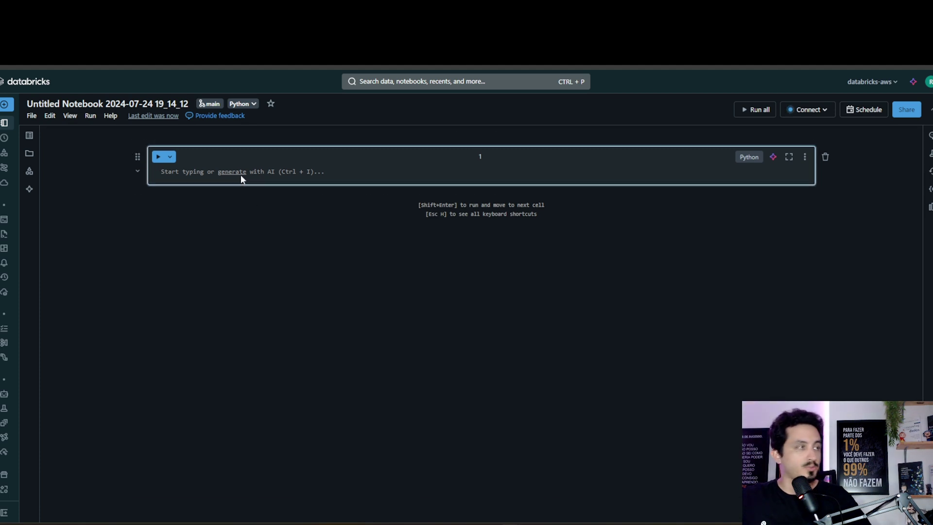
type("123 teste")
type("ndo")
left_click(527, 260)
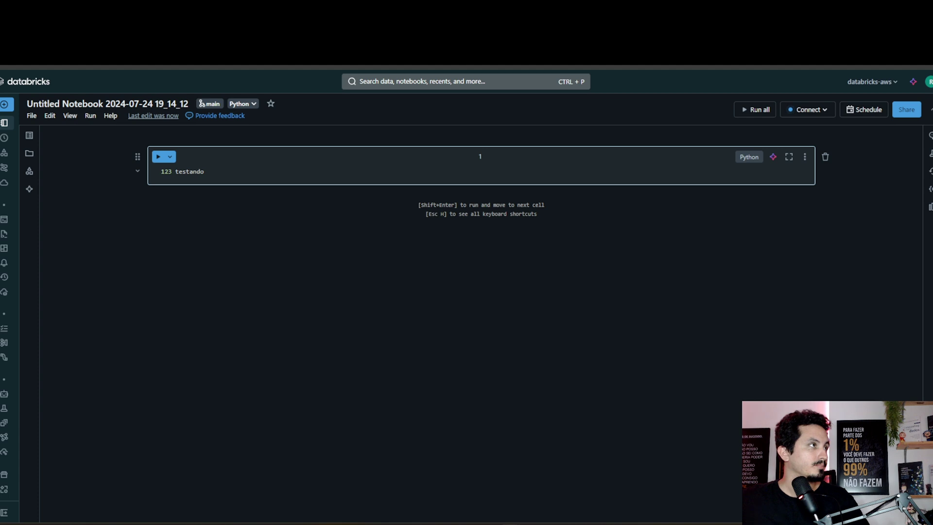
Step: Return to the databricks-teste-github folder and open its Git dialog with the changed files
key("alt+Left")
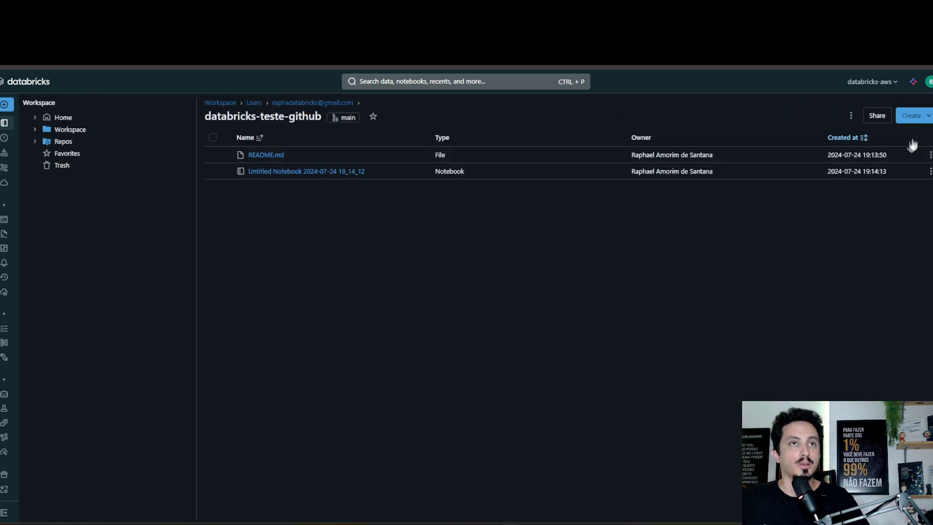
left_click(929, 120)
left_click(706, 252)
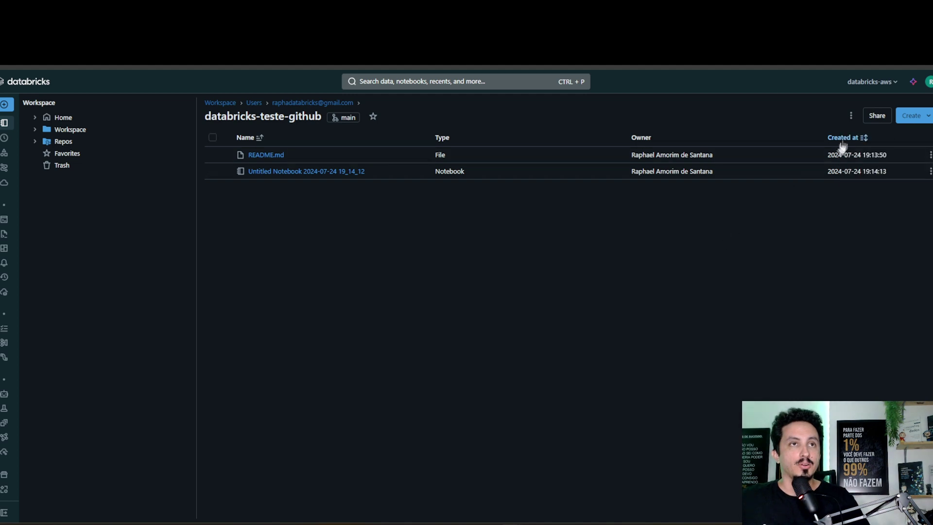
left_click(851, 115)
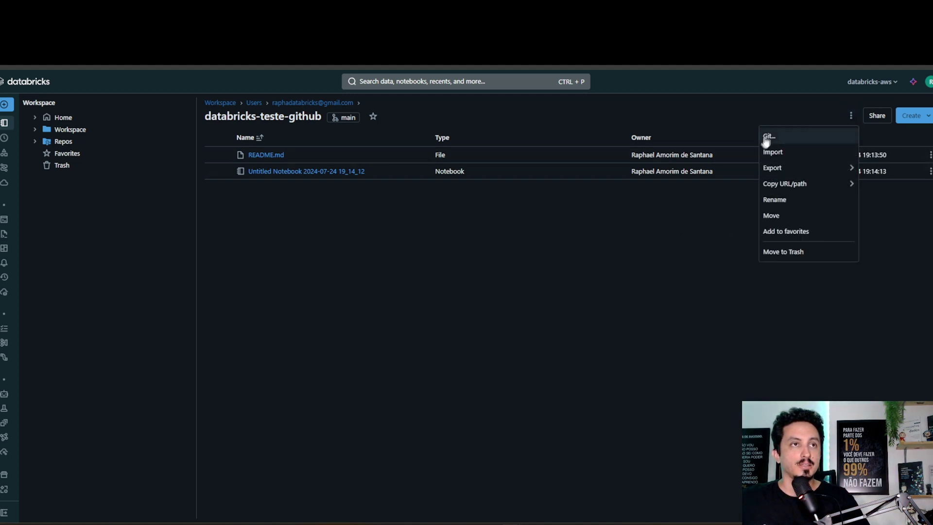
left_click(924, 247)
left_click(930, 171)
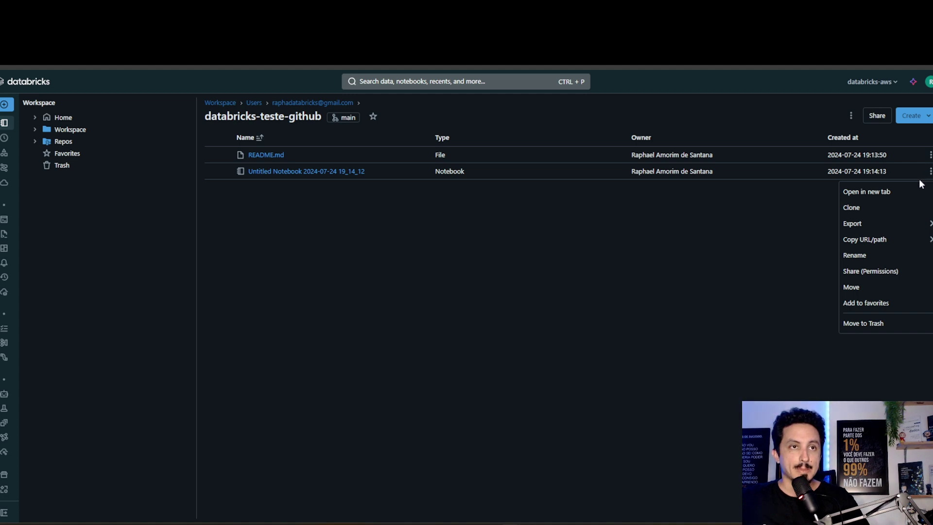
left_click(851, 116)
left_click(851, 116)
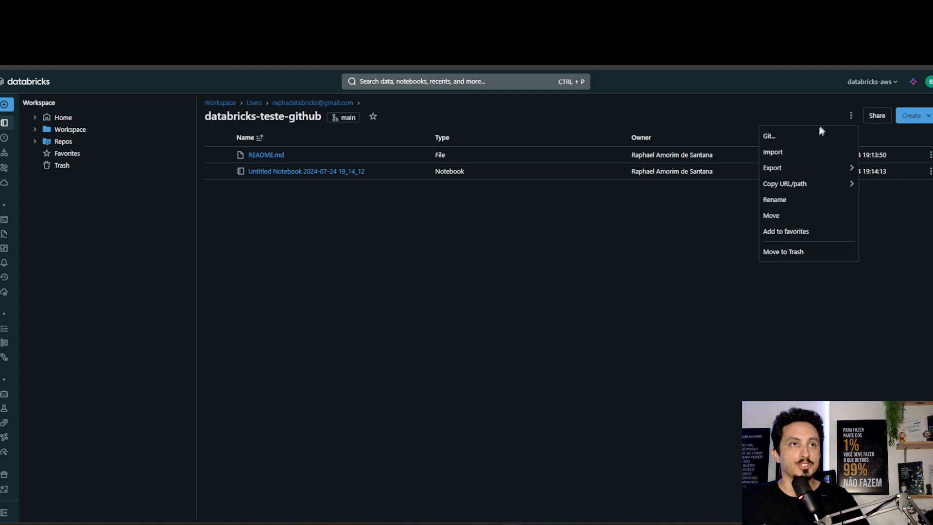
left_click(810, 135)
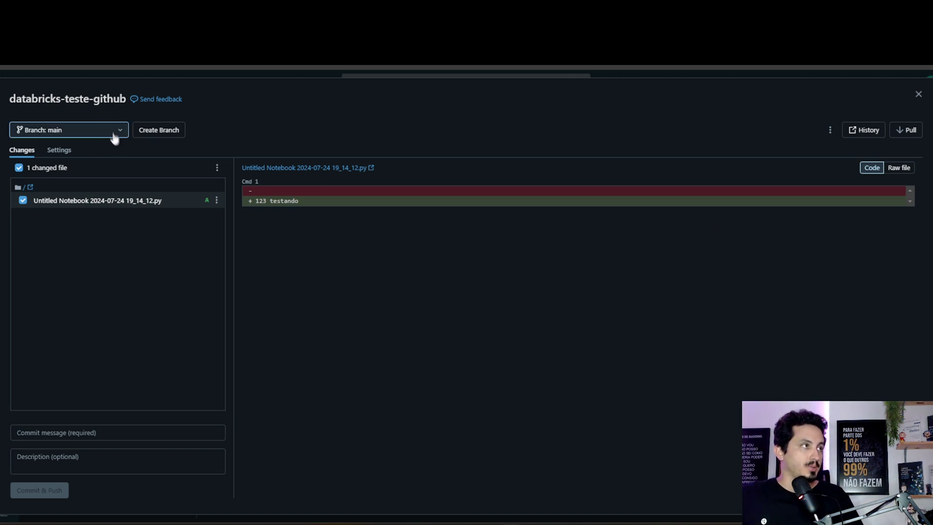
Step: Create a branch named Dev based on the main branch
left_click(143, 132)
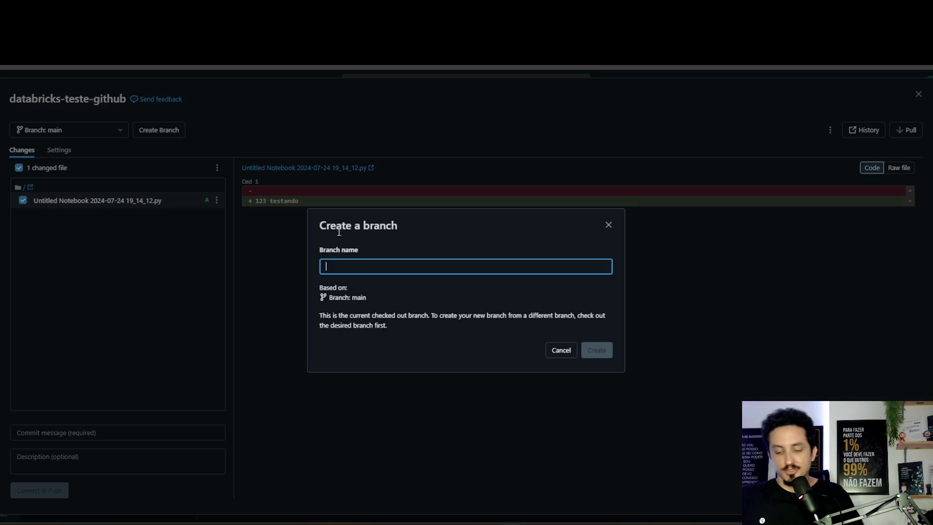
type("De")
left_click(597, 350)
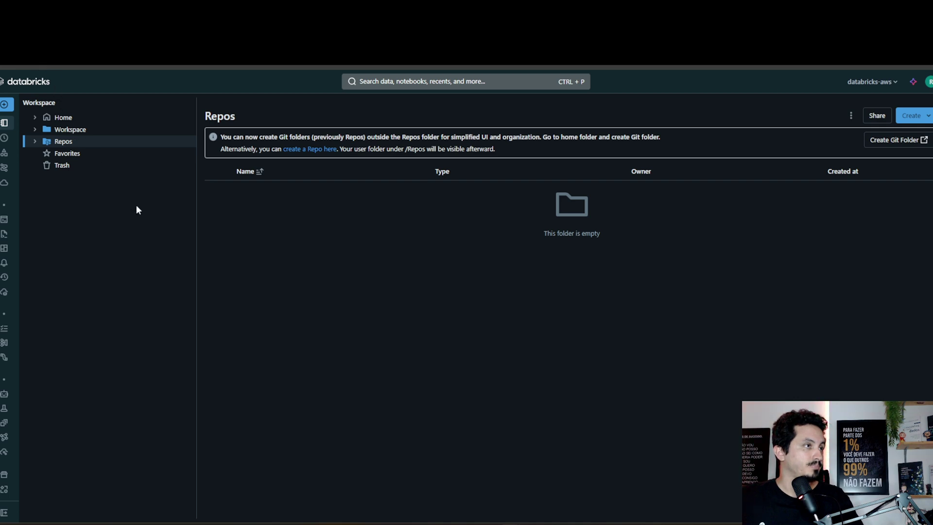
key("F5")
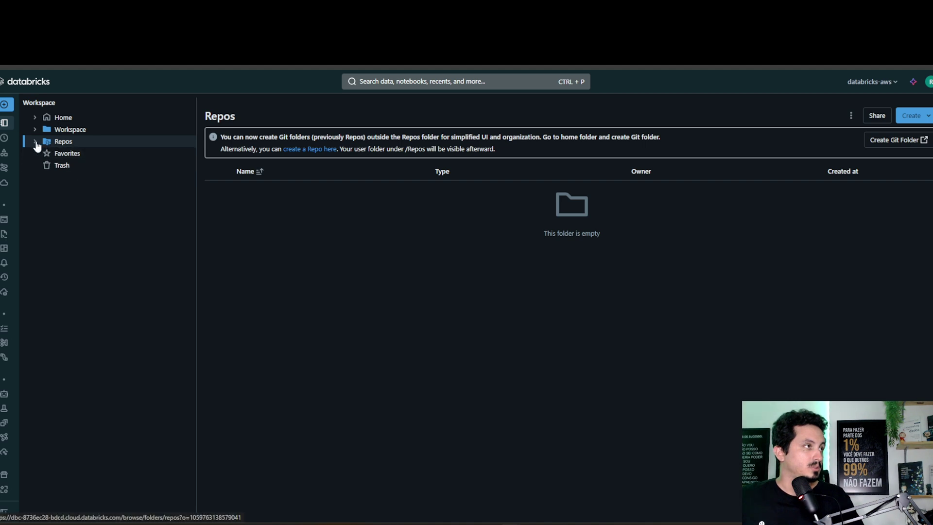
right_click(55, 142)
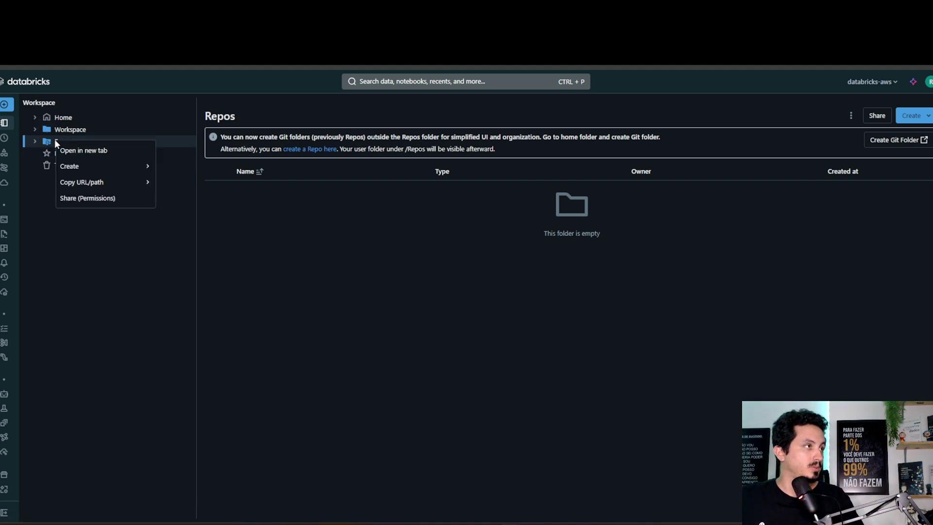
left_click(87, 153)
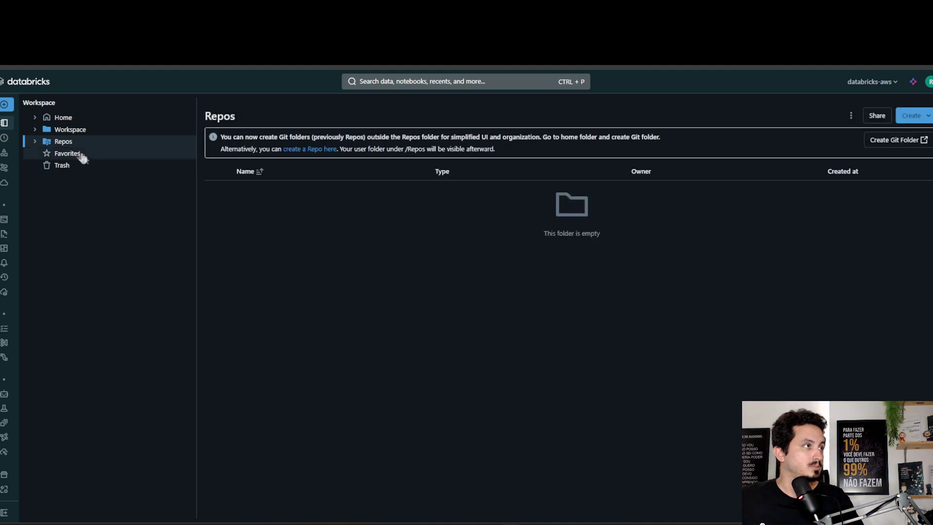
left_click(34, 130)
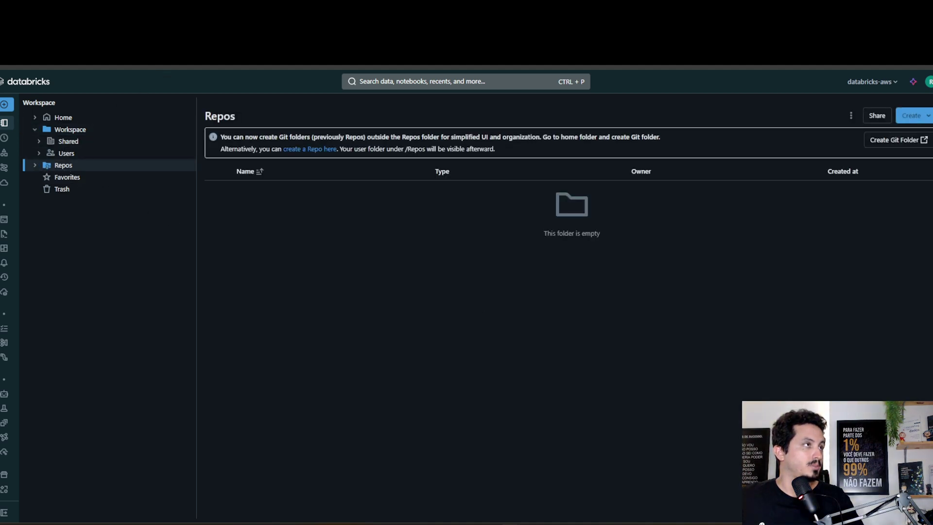
left_click(35, 129)
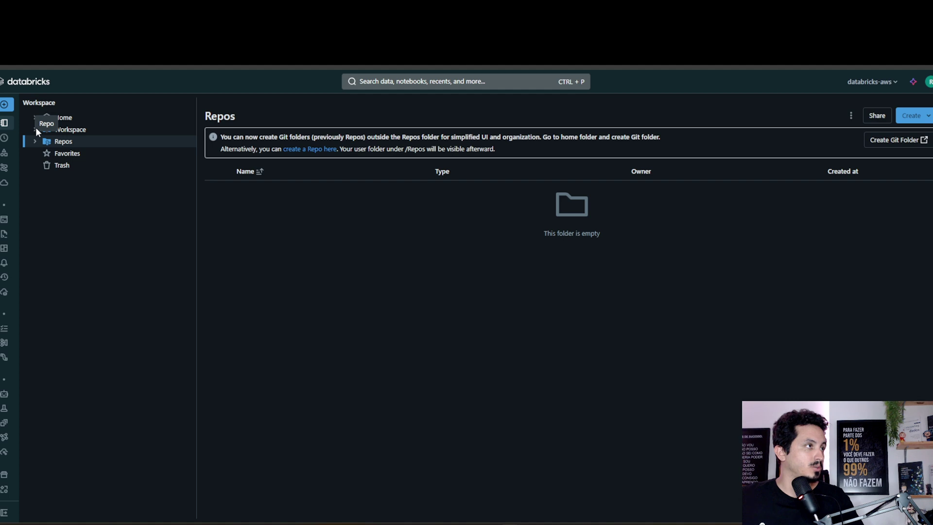
Step: Expand Workspace, Users and the user's home folder, and open the databricks-teste-github folder
left_click(37, 129)
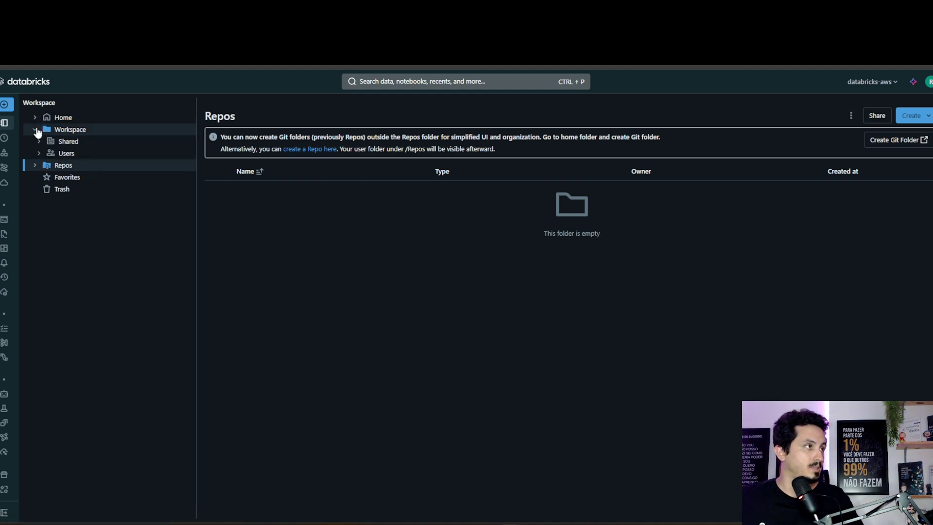
left_click(40, 154)
left_click(43, 166)
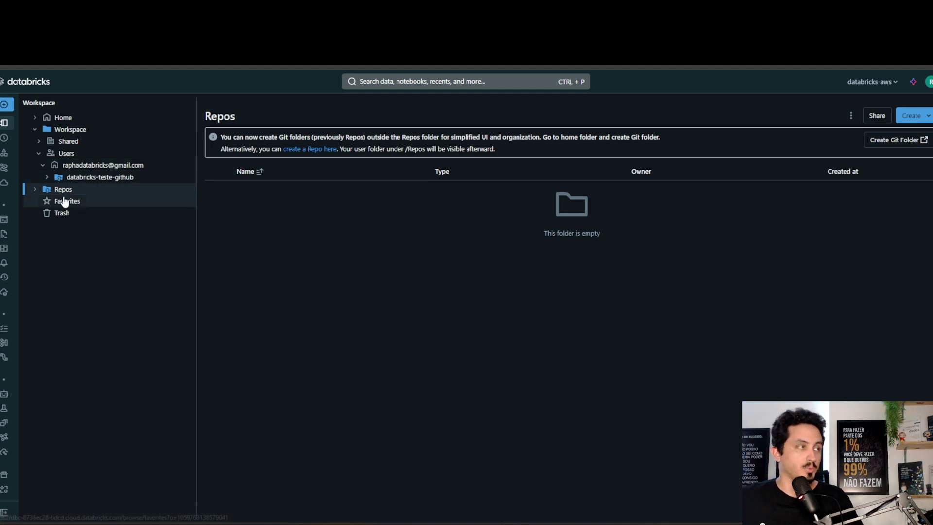
left_click(63, 179)
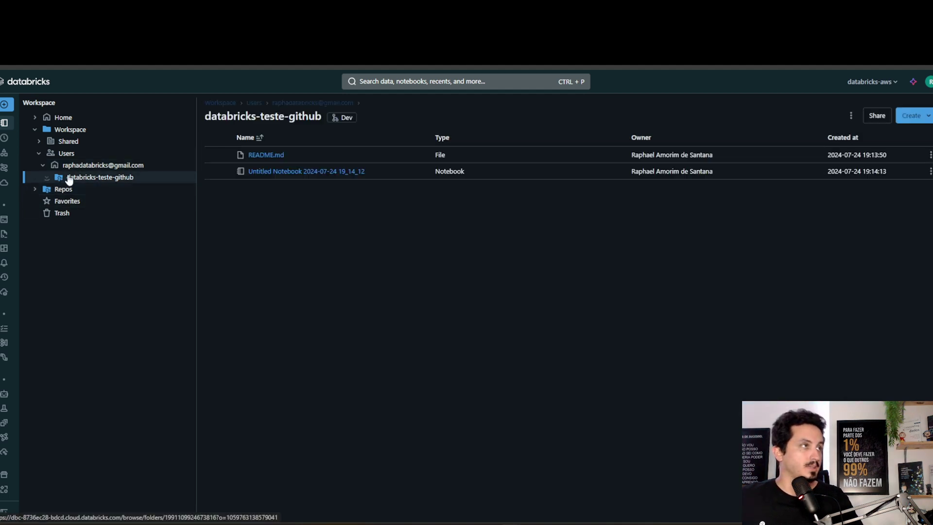
Step: Reopen the Git dialog from the folder's Dev branch and list the repository's available branches
left_click(350, 120)
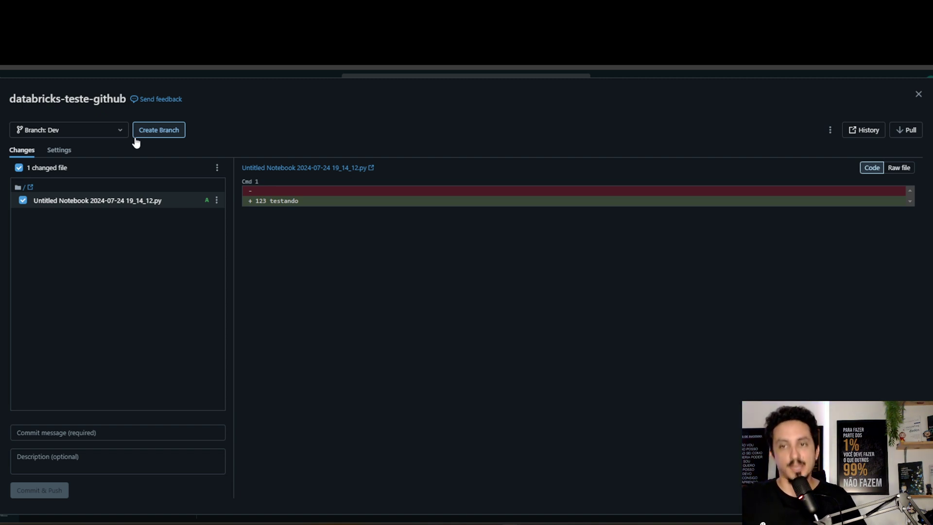
left_click(109, 130)
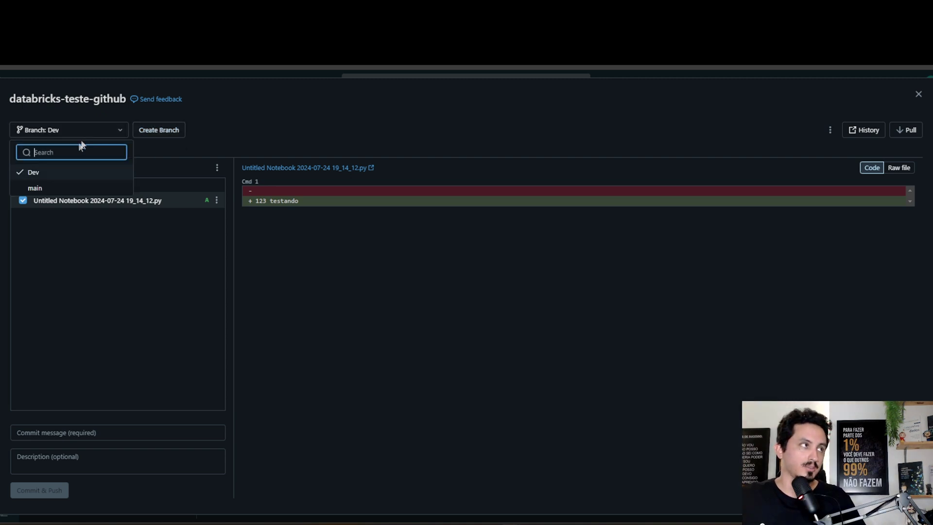
left_click(215, 127)
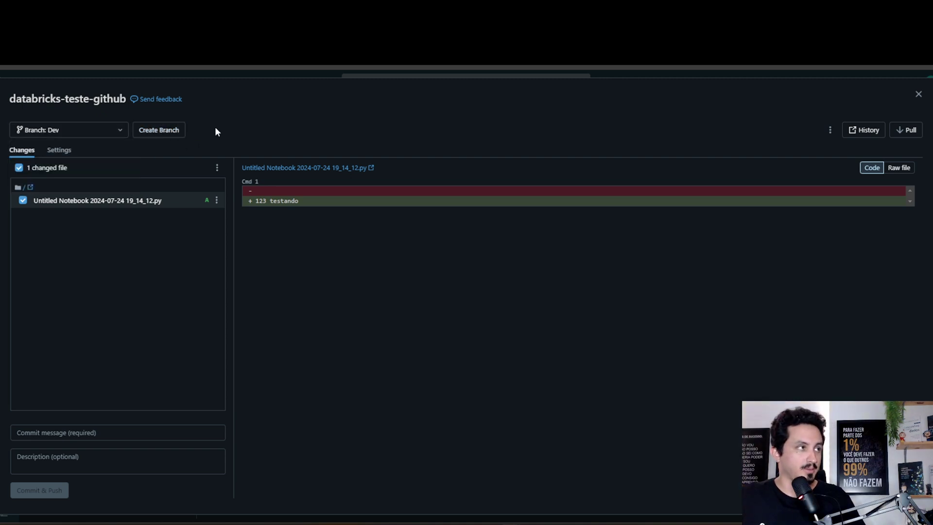
left_click(89, 132)
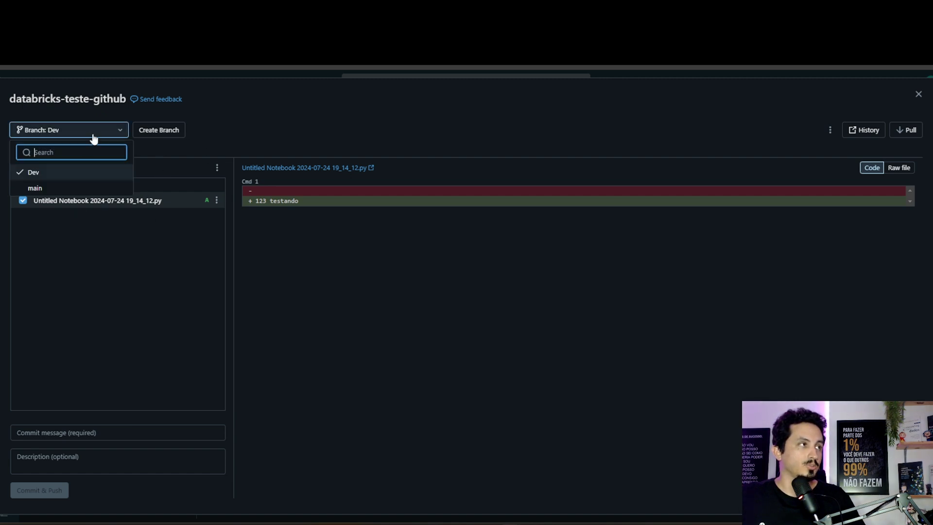
left_click(251, 137)
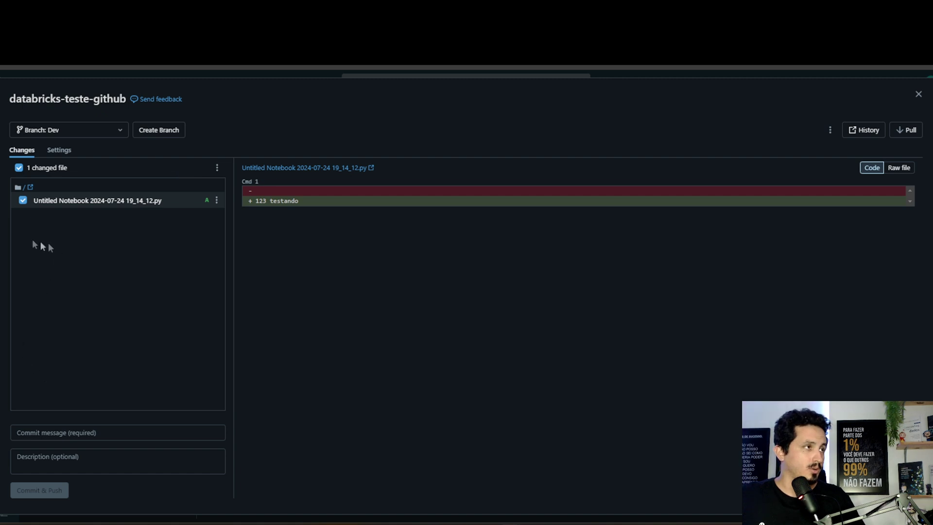
Step: Commit and push the new notebook to the Dev branch with the commit message "Teste de codigo"
left_click(97, 433)
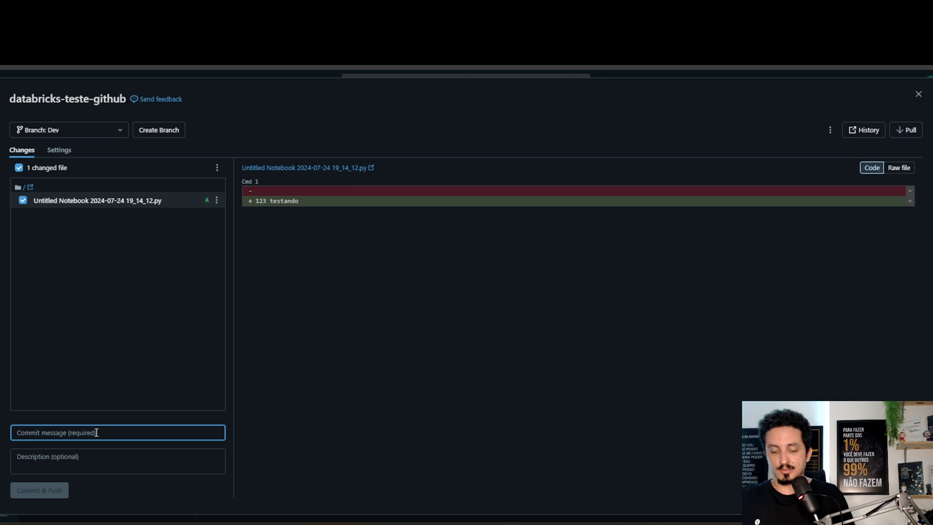
type("Teste de codigo")
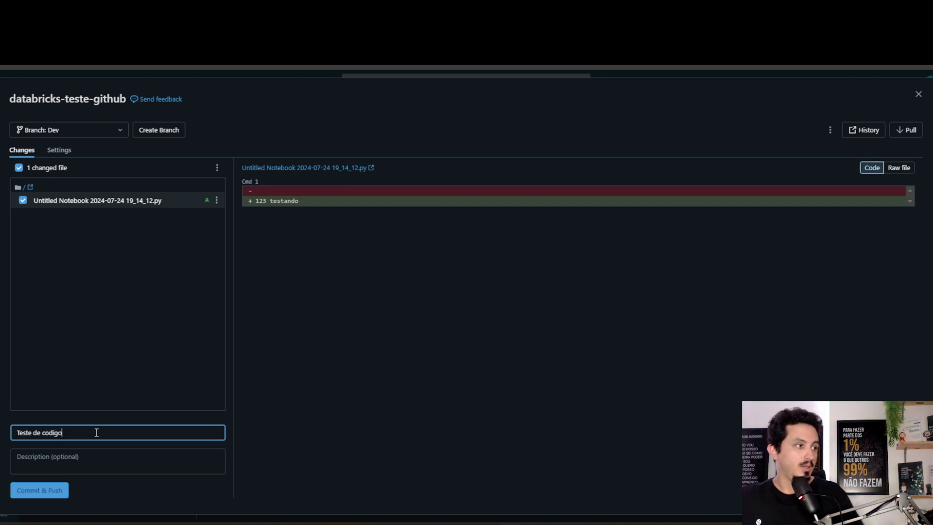
left_click(24, 492)
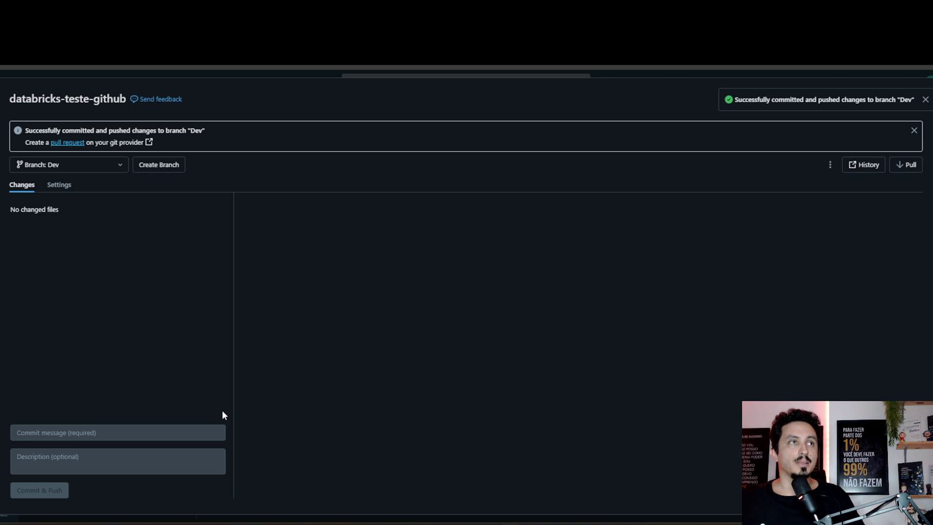
Step: Switch to the databricks-teste-github repository on GitHub, reload it and view the files on its Dev branch
left_click(370, 30)
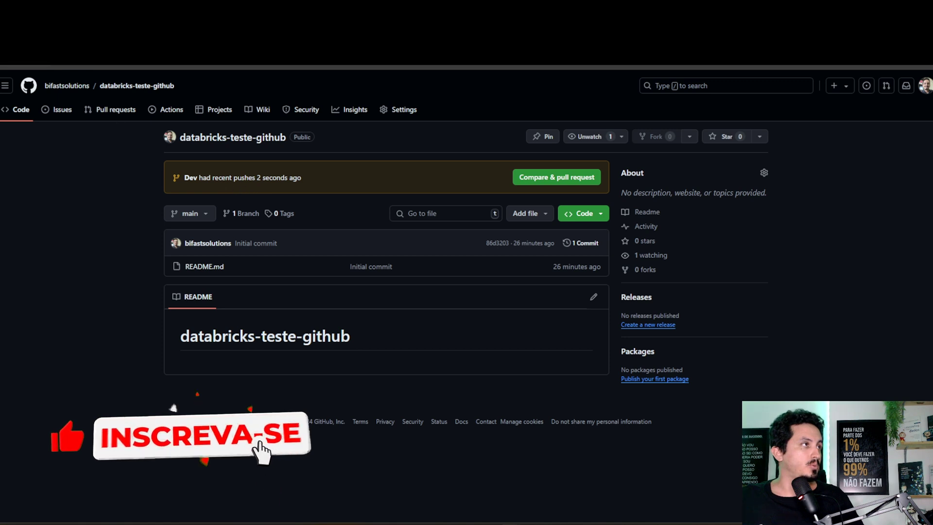
left_click(95, 86)
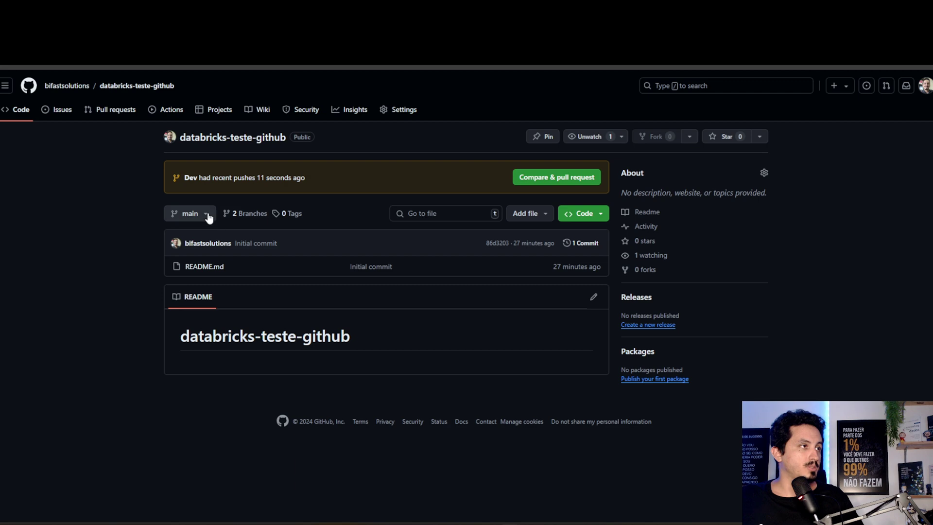
left_click(209, 216)
left_click(186, 318)
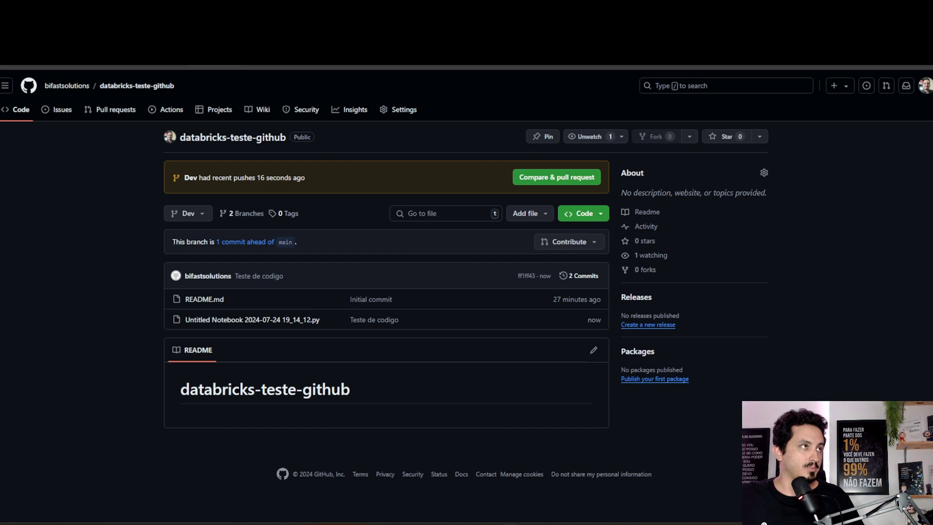
key("ctrl+Tab")
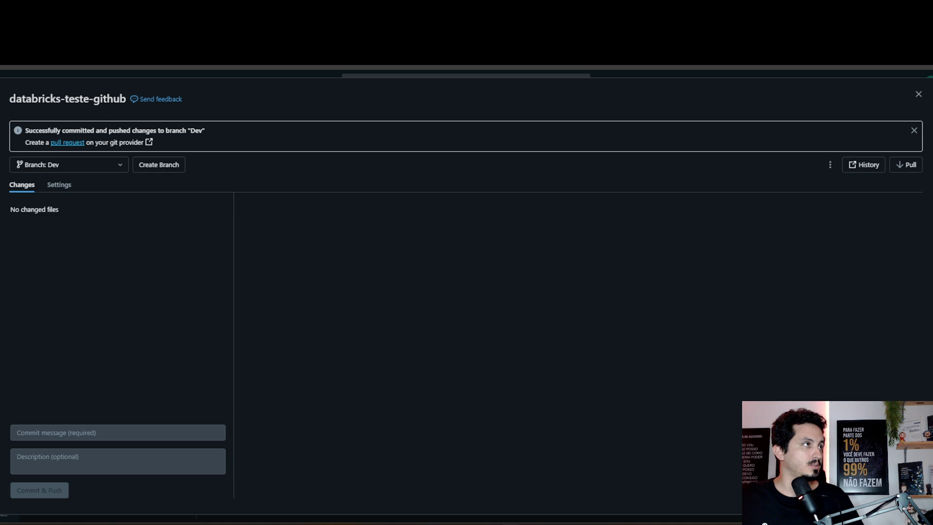
key("Escape")
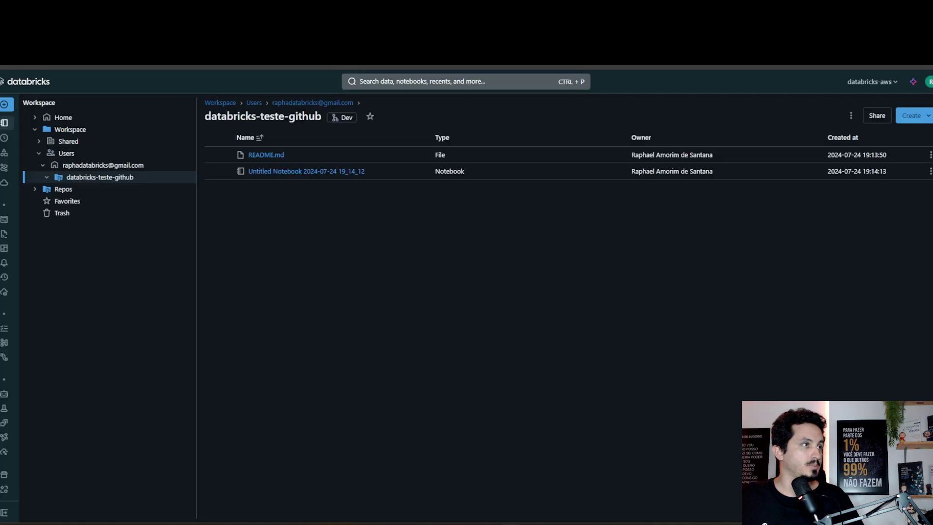
left_click(212, 171)
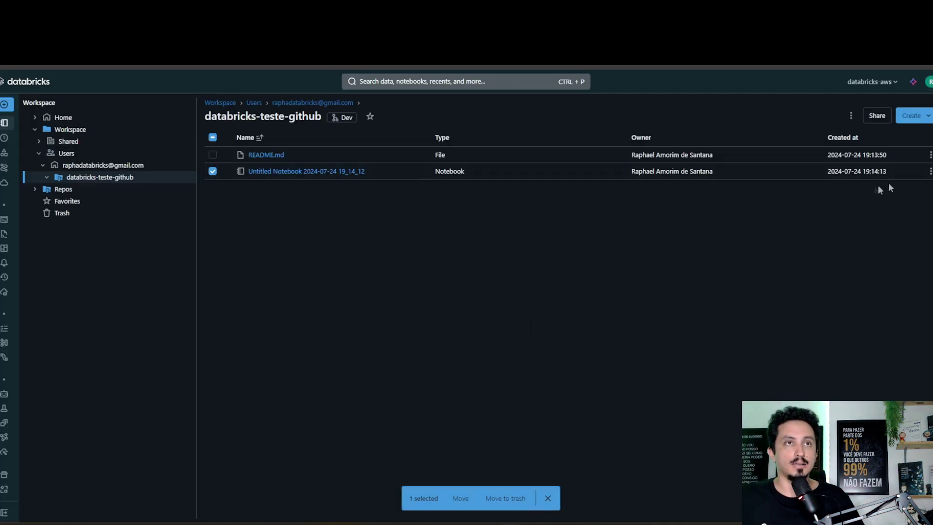
left_click(930, 172)
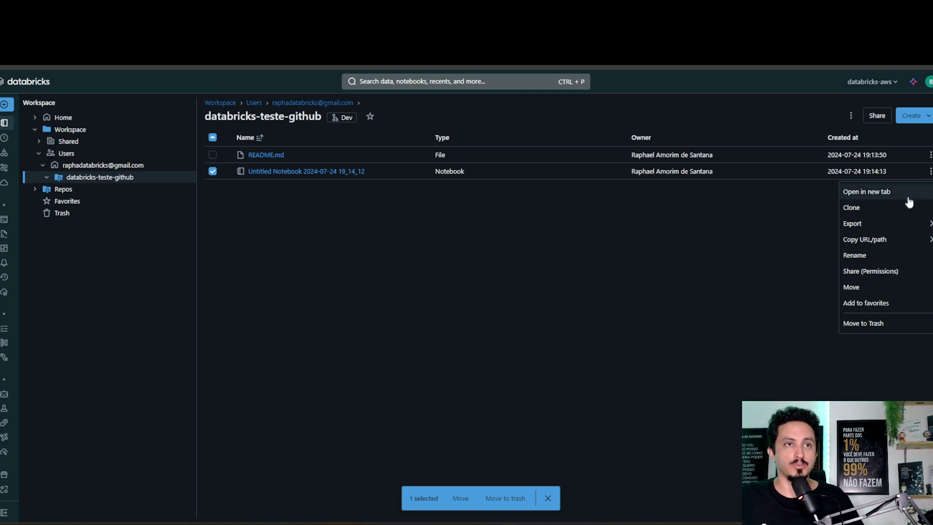
left_click(863, 323)
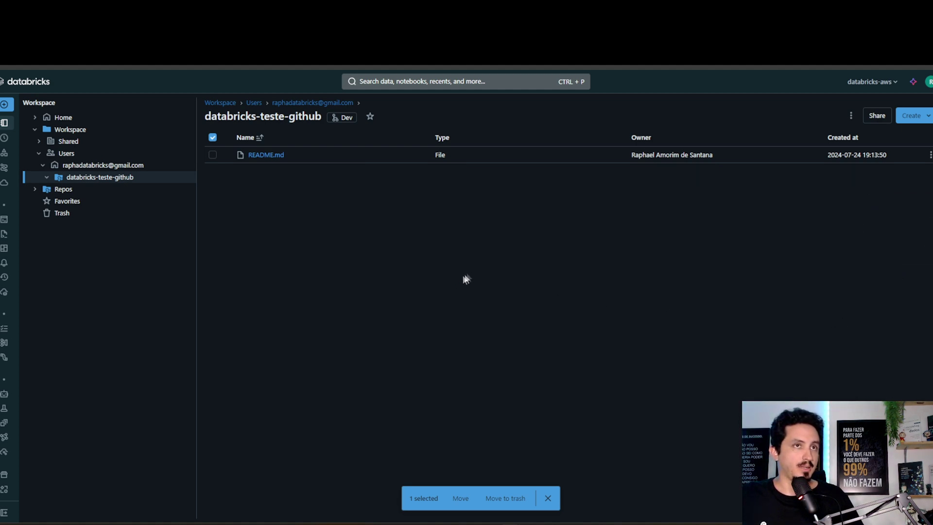
Step: Reopen the folder's Git dialog and commit and push the notebook deletion to Dev with the message "Apaguei o teste"
left_click(851, 115)
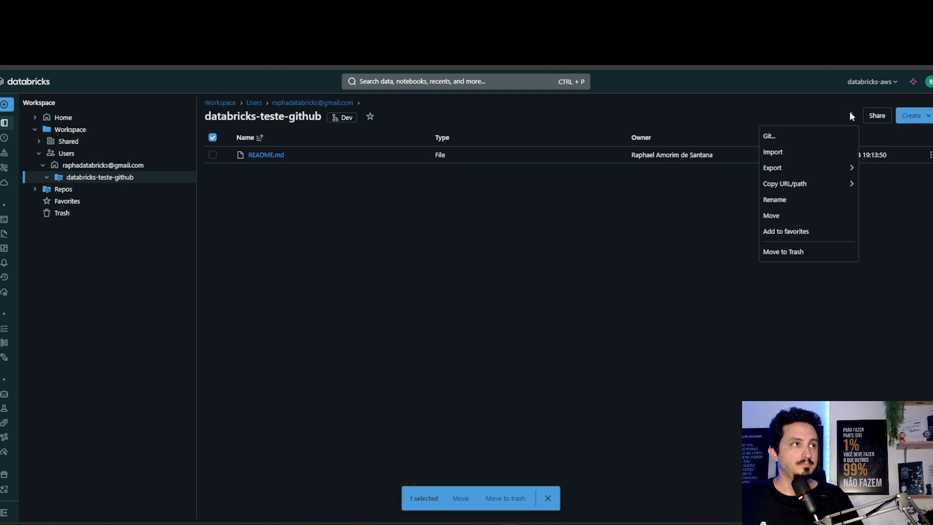
left_click(770, 136)
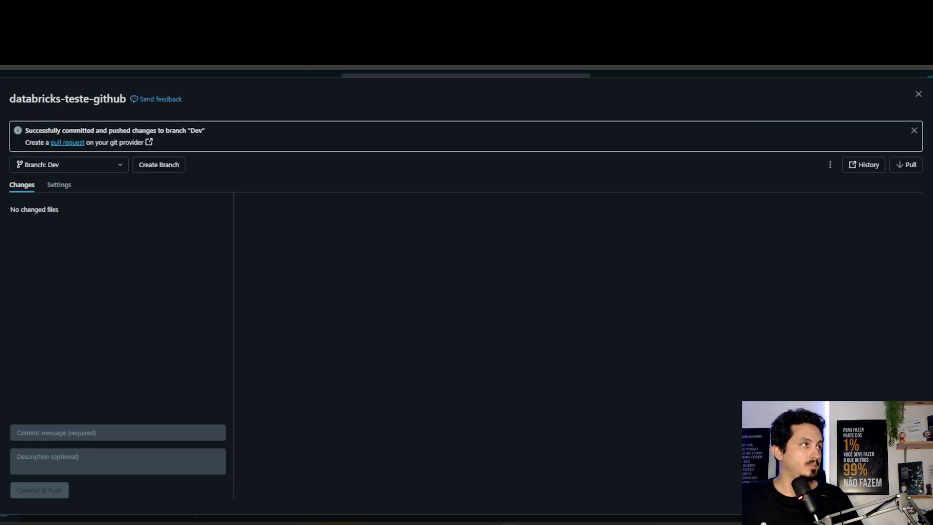
left_click(138, 166)
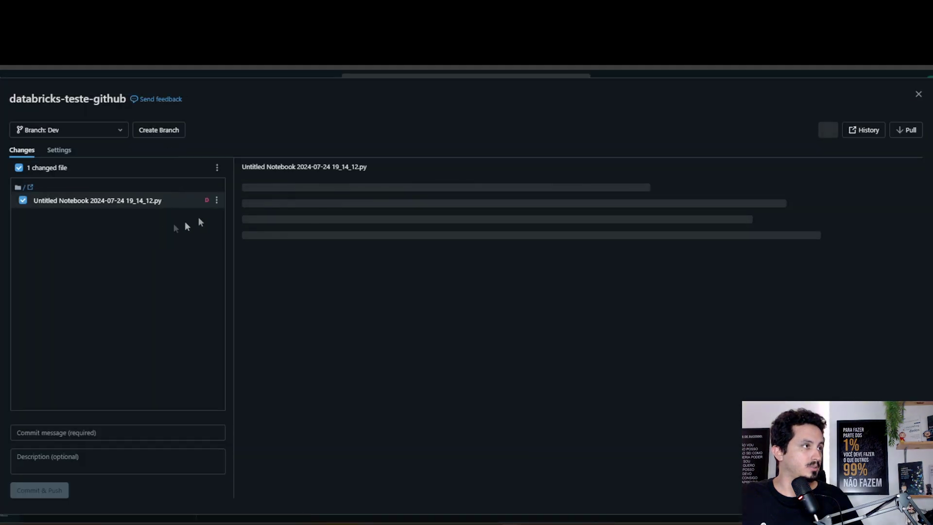
left_click(55, 434)
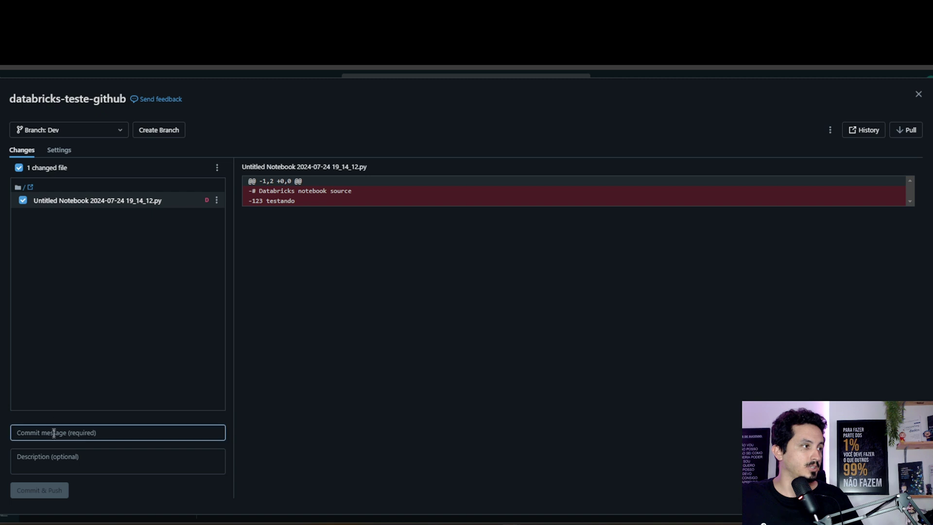
type("Apaguei o teste")
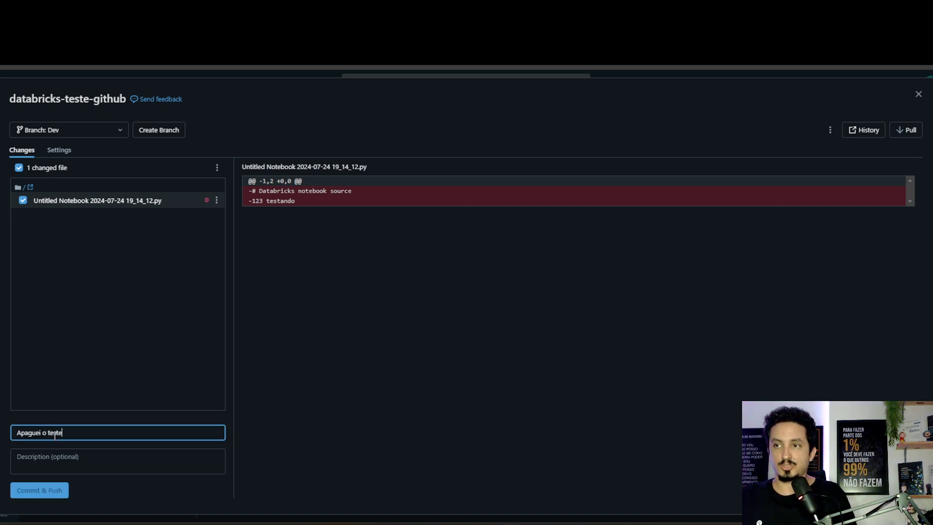
left_click(41, 489)
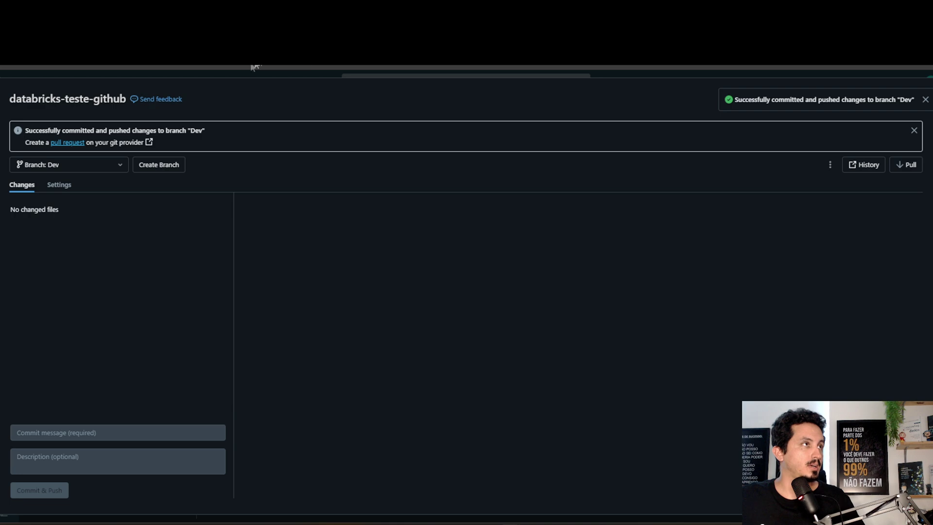
Step: Switch back to GitHub and refresh the repository's Dev branch to check its files
key("ctrl+Tab")
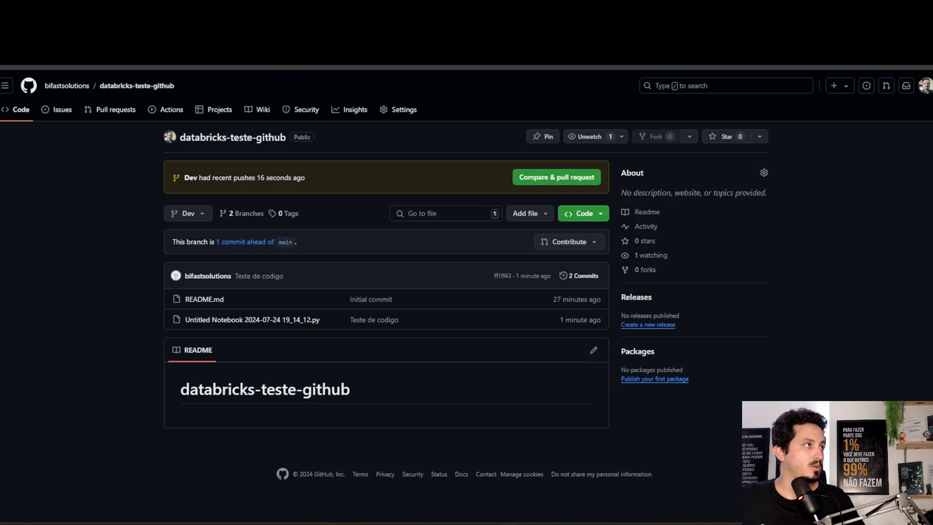
key("F5")
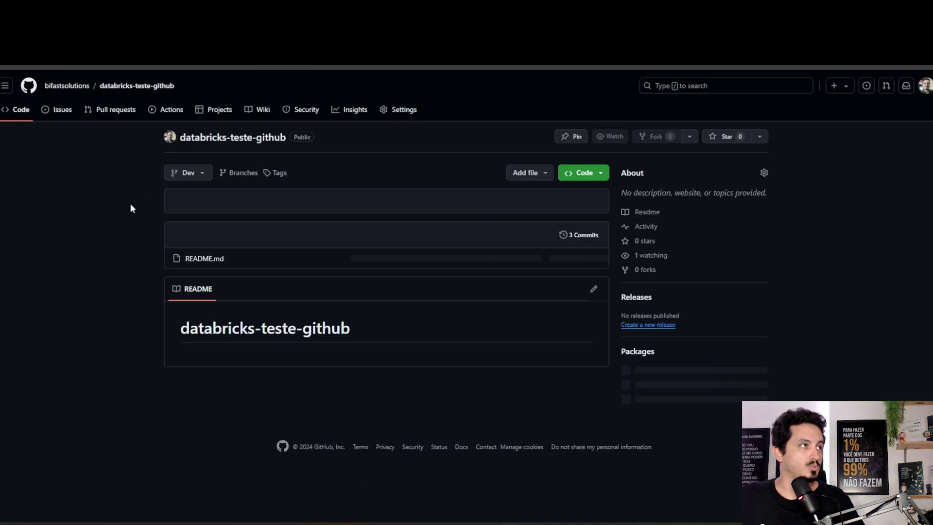